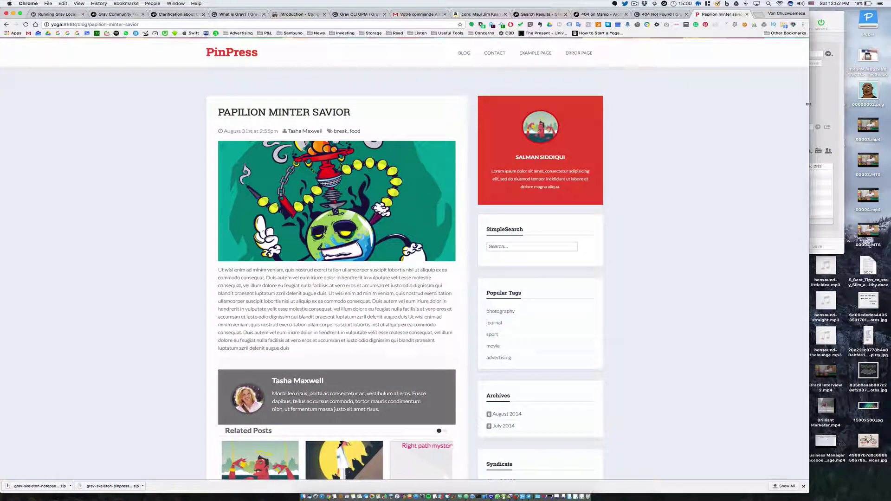
Step: Maximize Chrome and show the Travel host's settings in MAMP PRO
drag(808, 110, 889, 98)
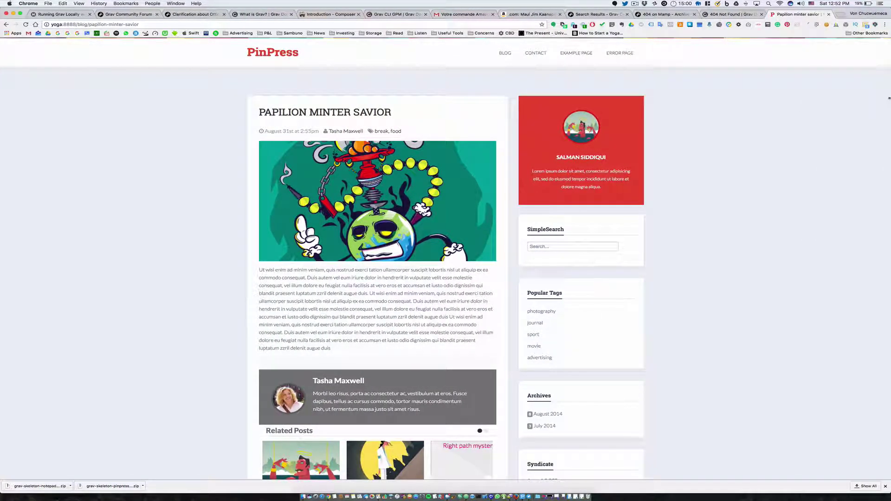
key(super+Tab)
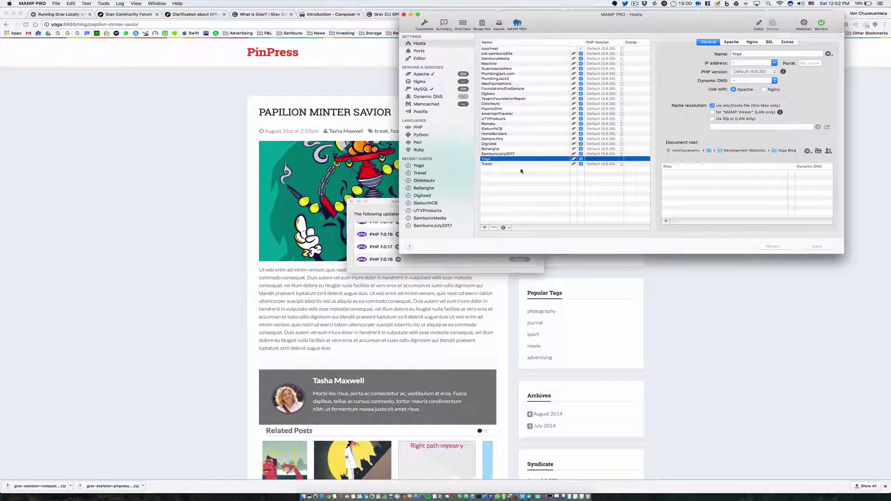
click(500, 164)
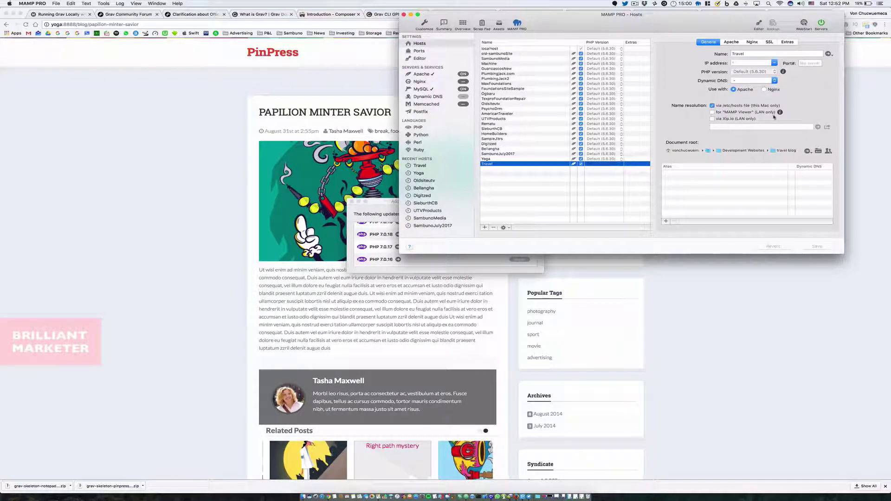
Step: Open the Travel host's travel blog folder in Finder, enlarge it, and return to MAMP PRO
double_click(771, 151)
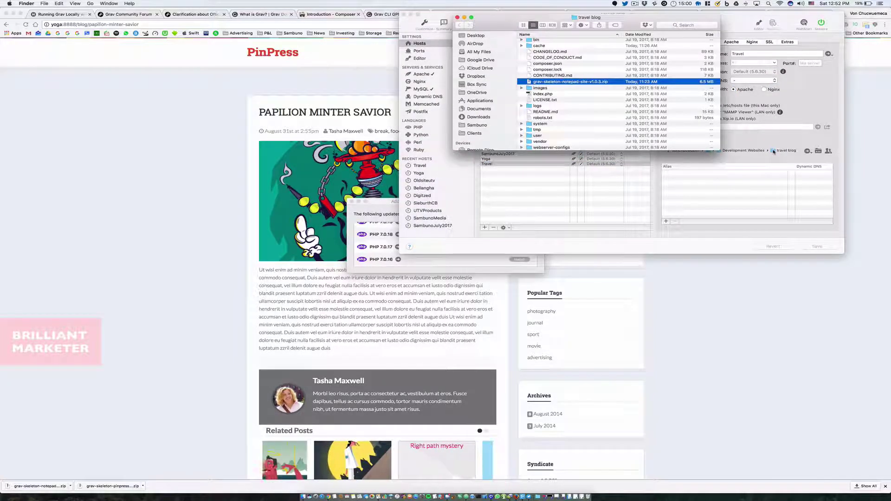
drag(720, 151, 850, 298)
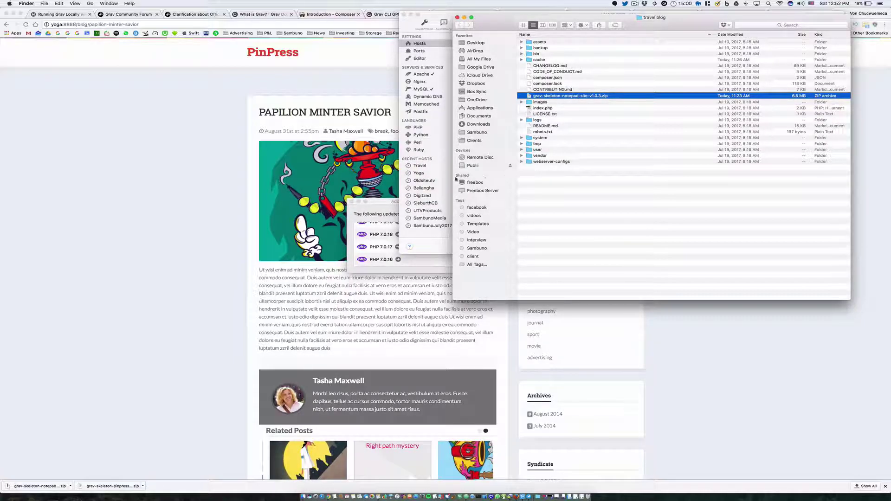
click(444, 48)
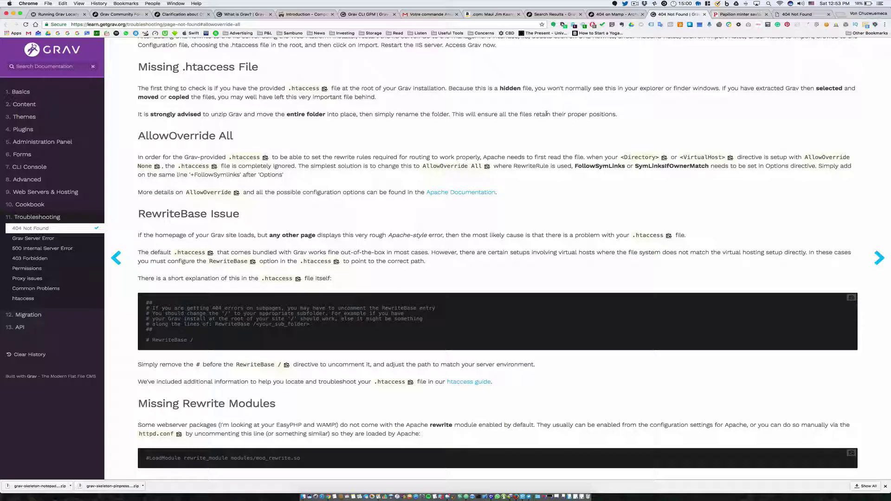
key(super+Tab)
key(super+Tab)
key(super+Tab)
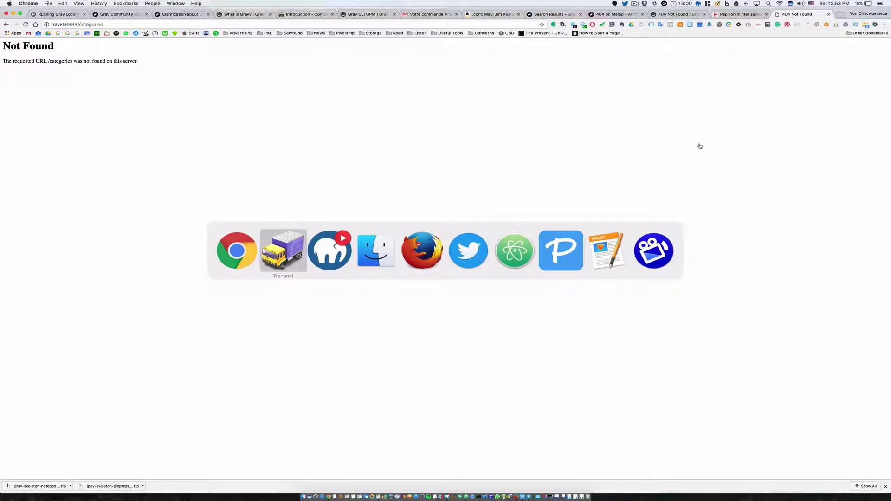
key(super+Tab)
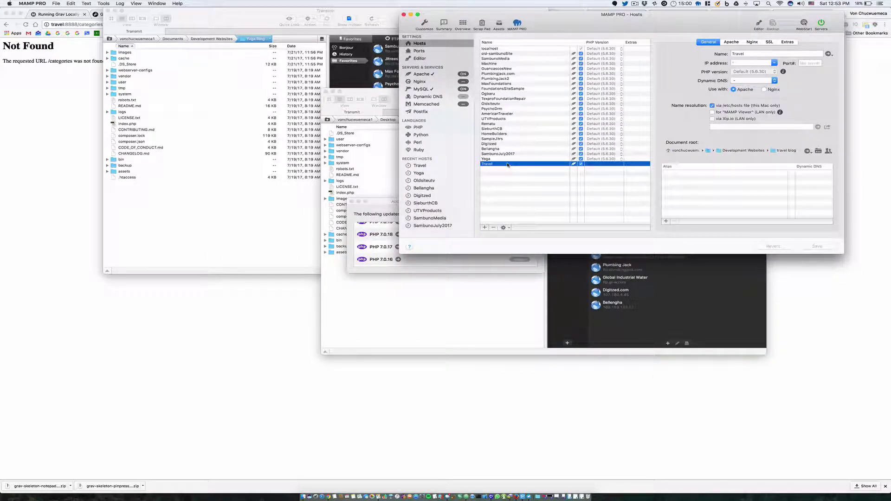
Step: Reopen the travel blog folder in Finder from Travel's document root setting in MAMP PRO
click(819, 150)
double_click(783, 153)
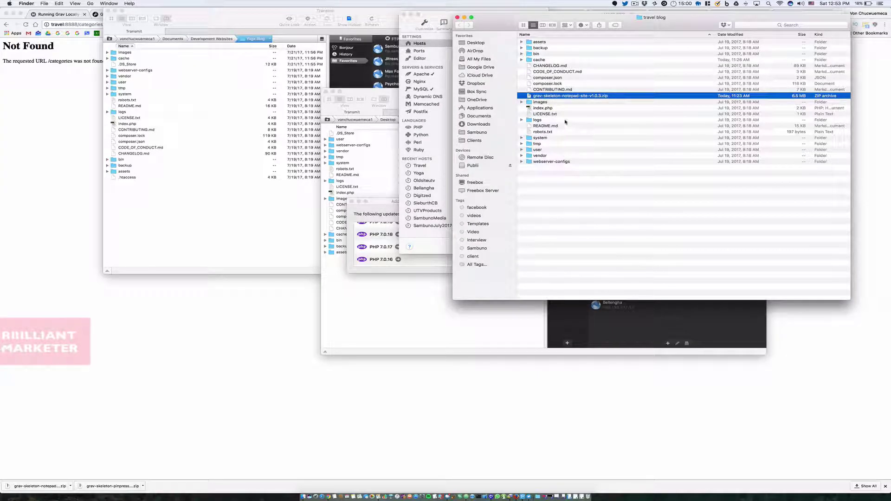
Step: Move Transmit to the left and bring up actions for Yoga Blog's .htaccess file
click(195, 196)
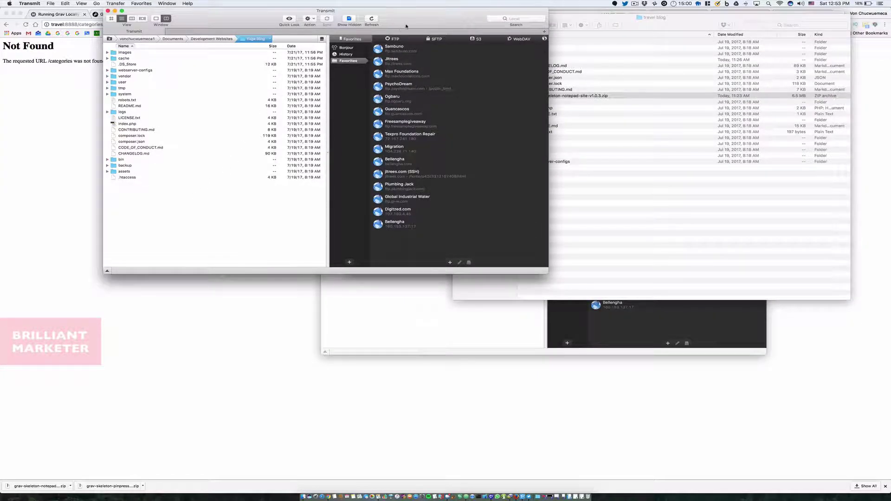
mouse_move(418, 29)
mouse_down()
mouse_move(319, 26)
mouse_move(323, 33)
mouse_up()
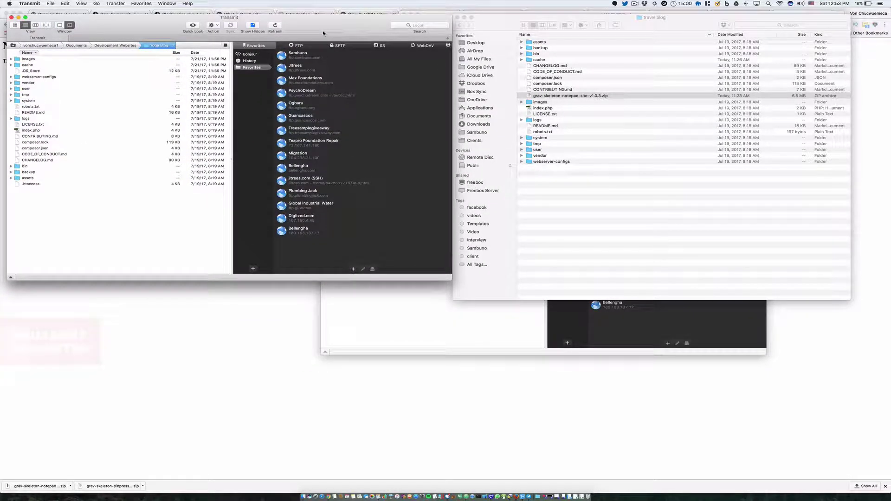
click(25, 184)
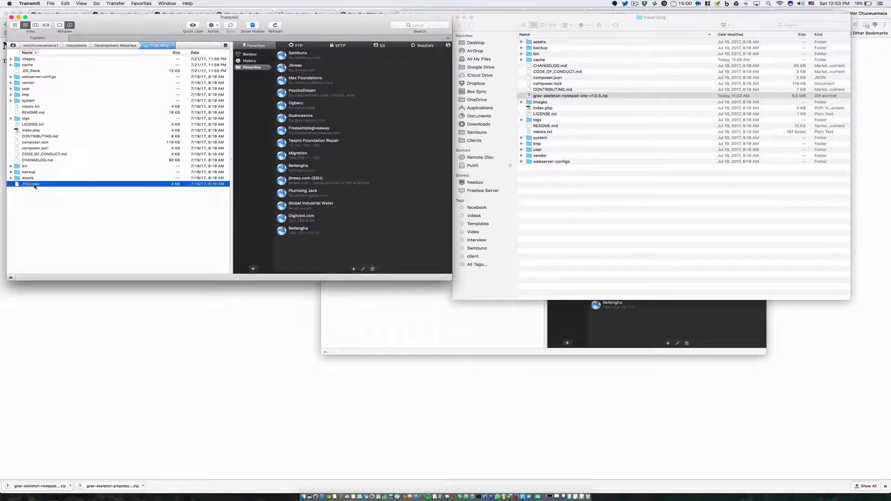
right_click(28, 187)
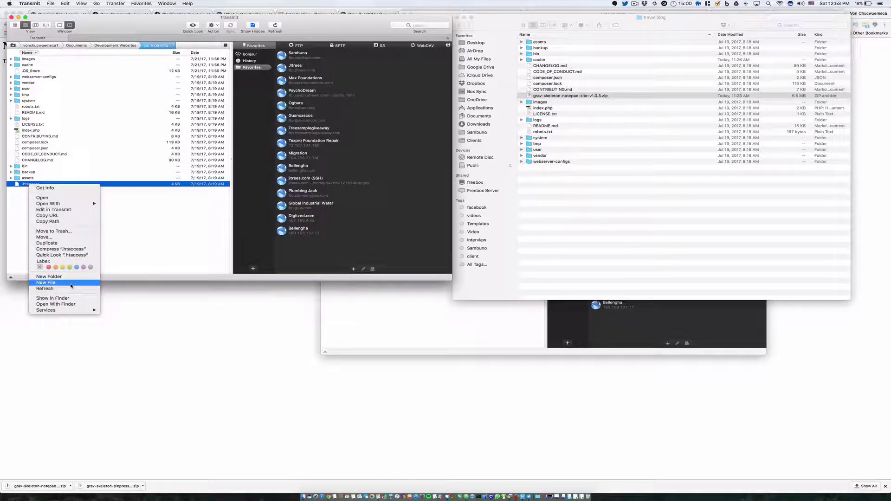
Step: Reveal the Yoga Blog folder in Finder, moved to the lower left and enlarged
click(71, 298)
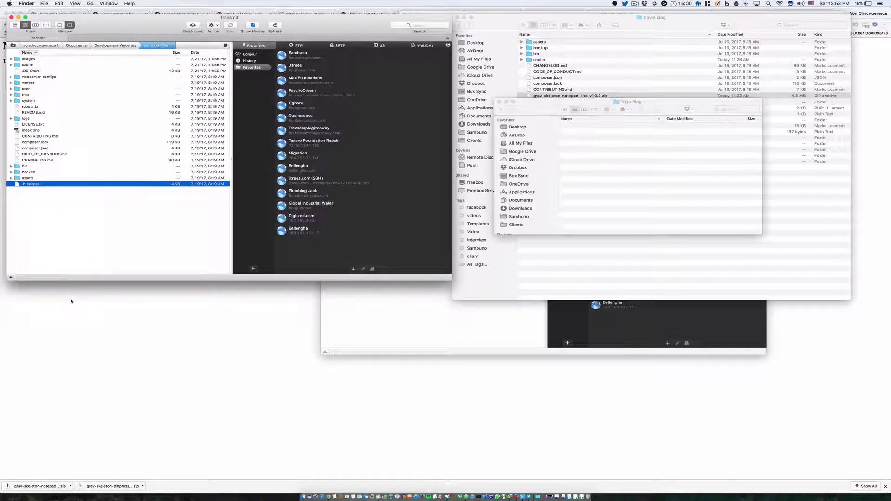
drag(627, 102, 219, 182)
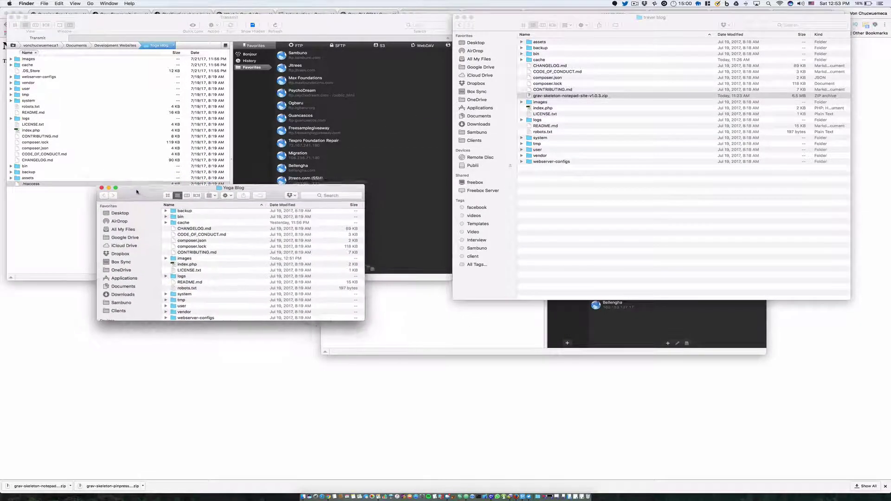
scroll(187, 254, up, 2)
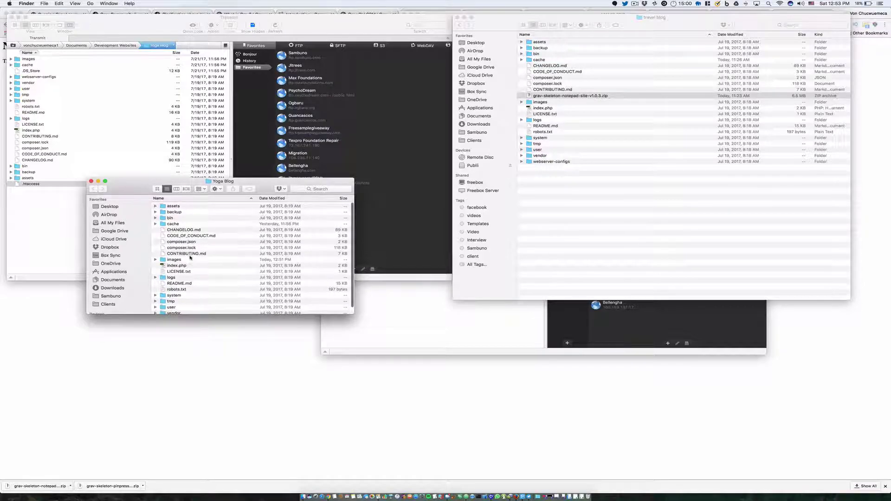
scroll(190, 251, down, 2)
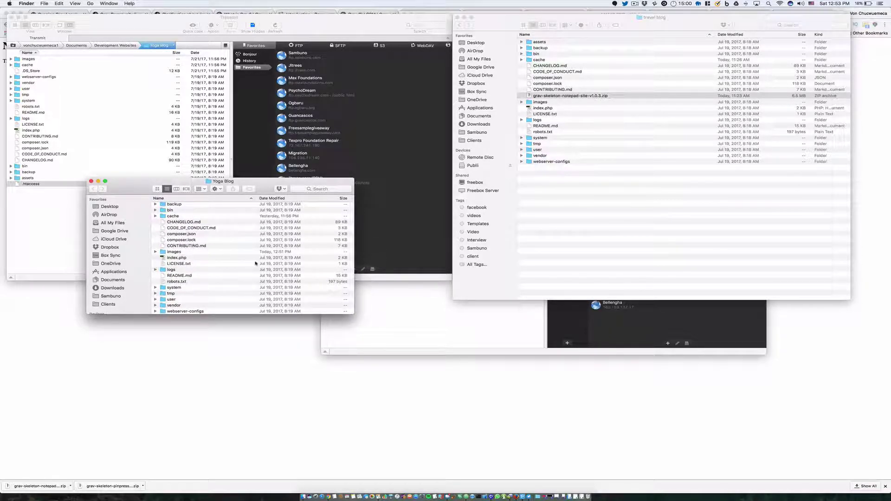
drag(352, 311, 380, 371)
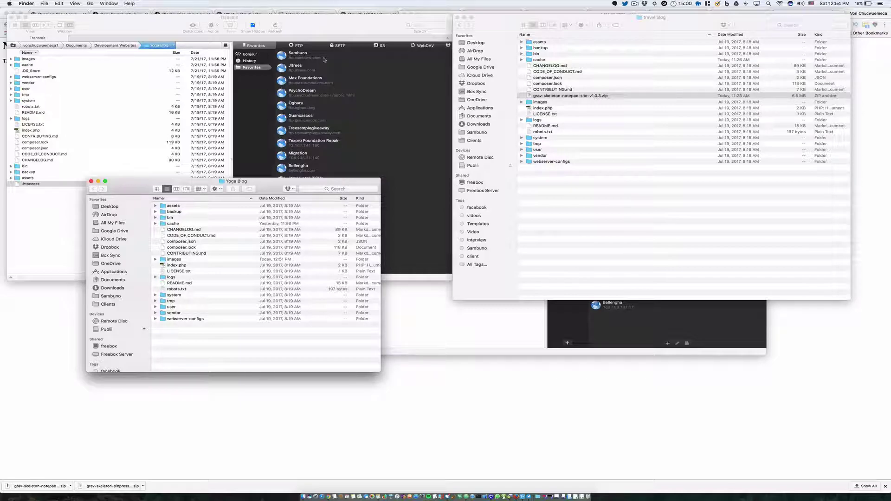
click(79, 144)
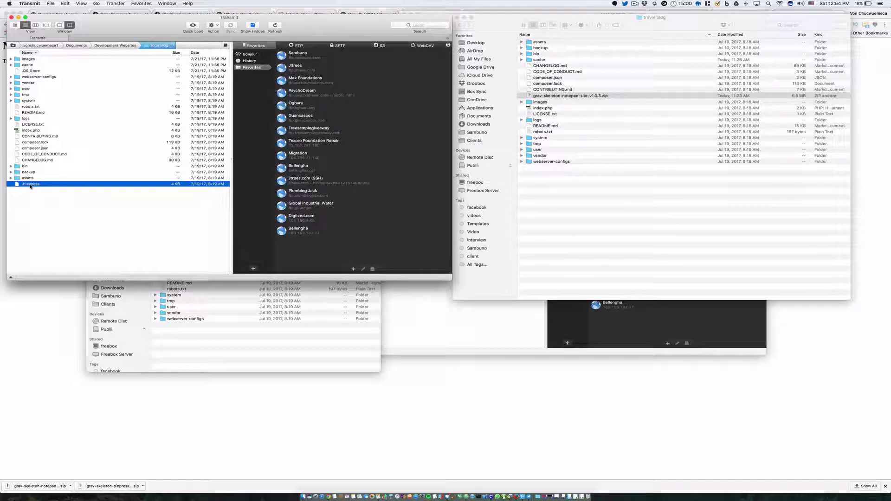
Step: Copy Yoga Blog's .htaccess into the travel blog folder and refresh the listing
drag(31, 187, 592, 205)
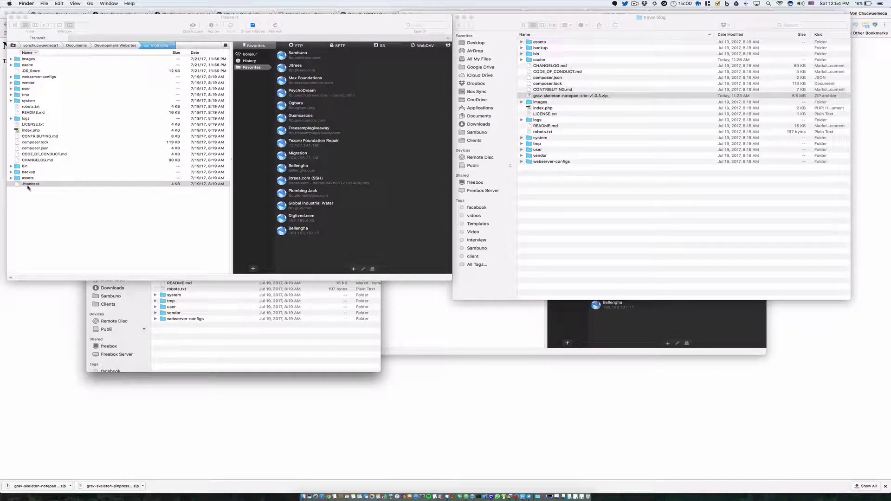
right_click(26, 185)
click(22, 186)
drag(30, 185, 572, 227)
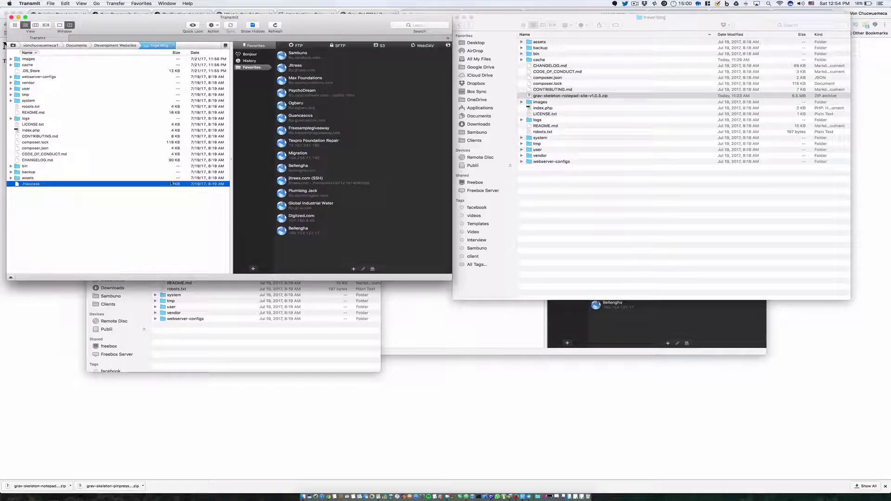
click(117, 45)
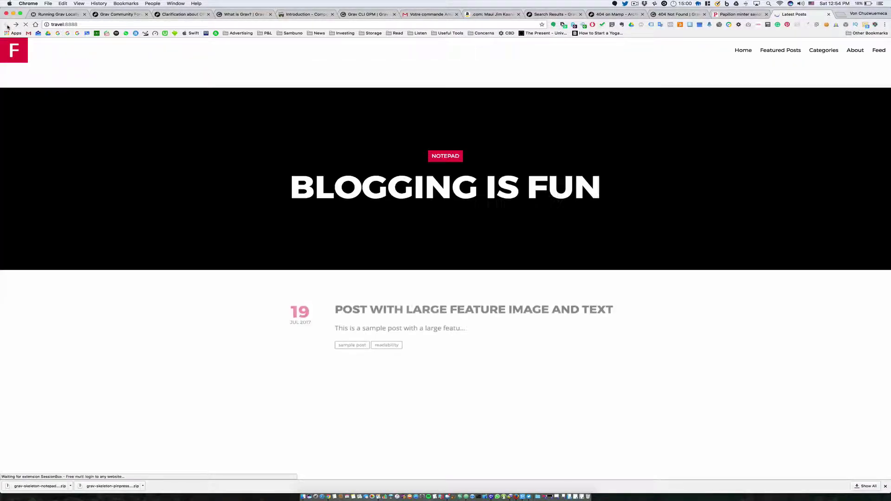
Step: Load the Travel site's Featured Posts page, then its Categories page
click(781, 51)
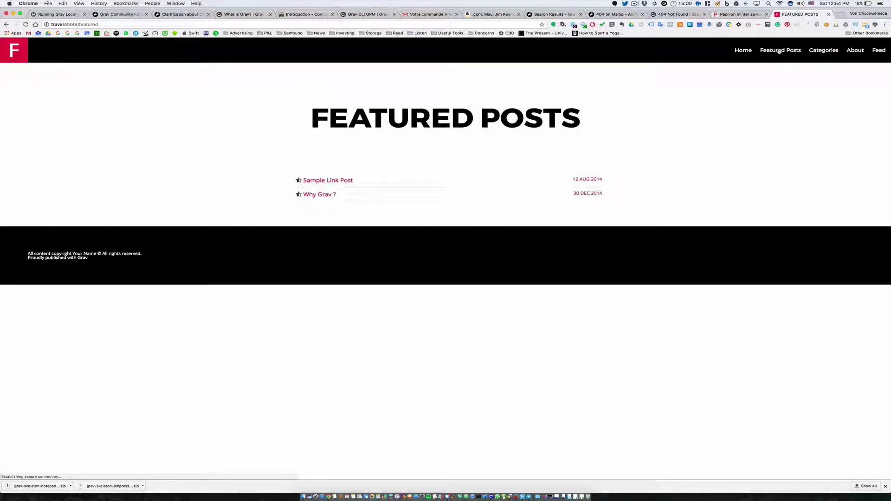
click(823, 52)
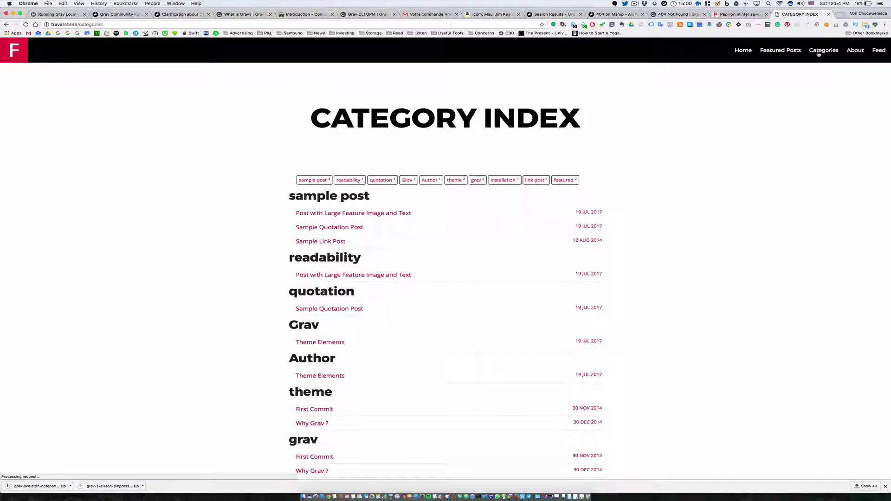